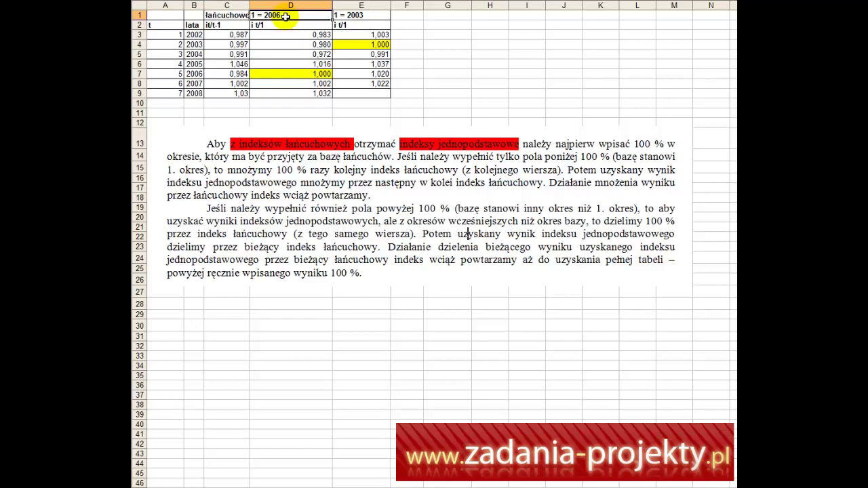
Examine the chain indices for 2002–2008 in C3:C9 and match the 2006 and 2003 base headings with their years
{"action": "left_click", "coordinate": [219, 15]}
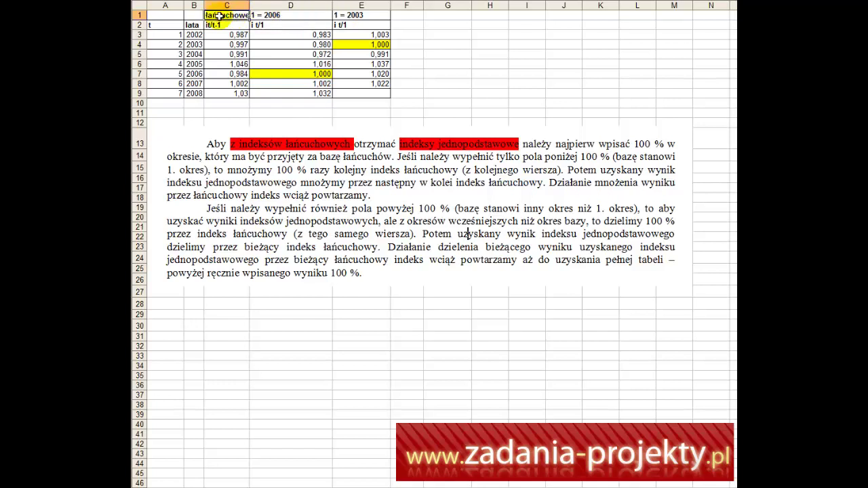
{"action": "left_click", "coordinate": [274, 15]}
{"action": "left_click_drag", "start_coordinate": [272, 72], "coordinate": [190, 72]}
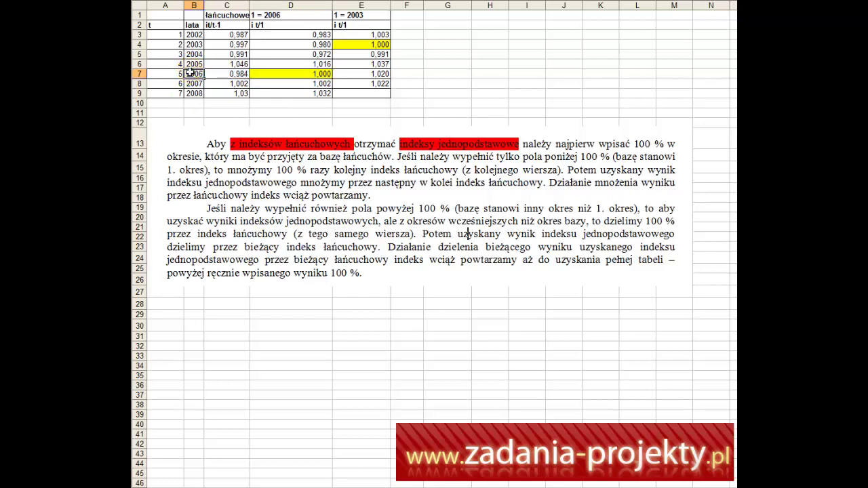
{"action": "left_click", "coordinate": [364, 45]}
{"action": "left_click", "coordinate": [194, 45]}
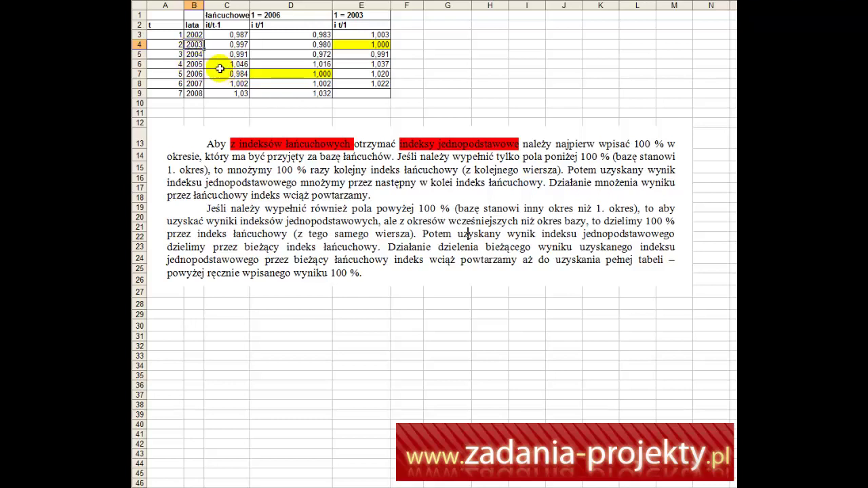
{"action": "left_click_drag", "start_coordinate": [228, 44], "coordinate": [226, 95]}
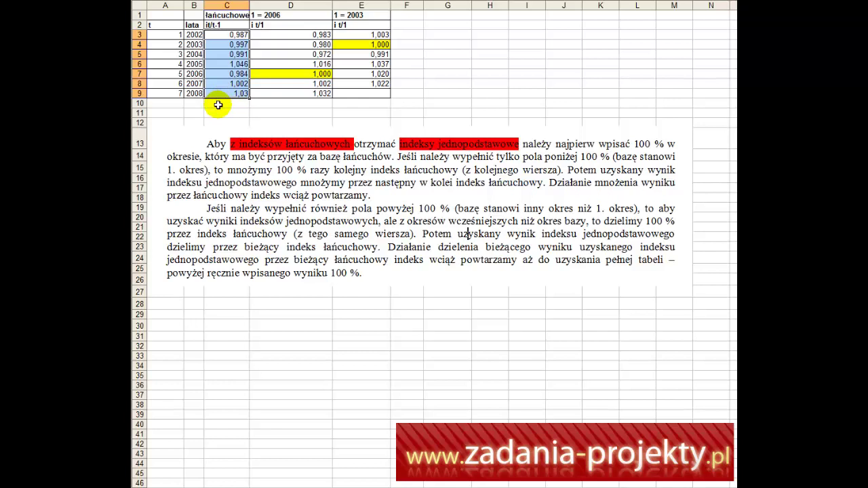
{"action": "mouse_move", "coordinate": [192, 55]}
{"action": "left_mouse_down"}
{"action": "mouse_move", "coordinate": [187, 92]}
{"action": "mouse_move", "coordinate": [194, 65]}
{"action": "left_mouse_up"}
{"action": "left_click", "coordinate": [193, 64]}
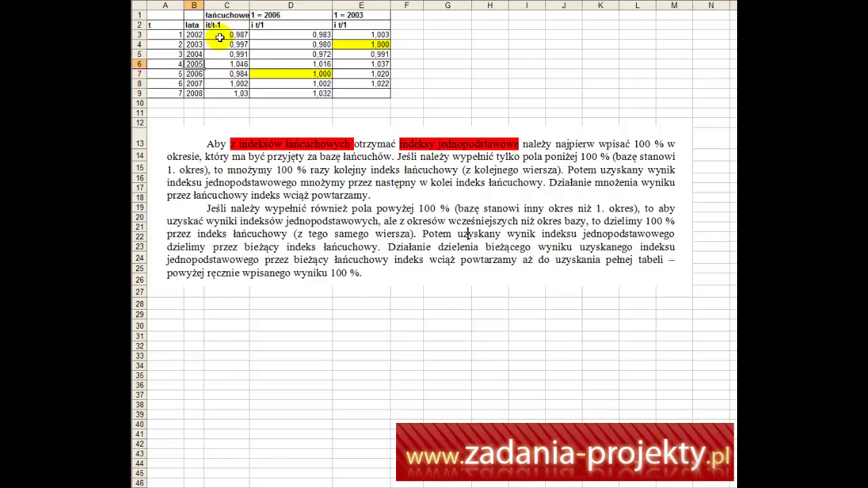
{"action": "left_click_drag", "start_coordinate": [219, 44], "coordinate": [214, 89]}
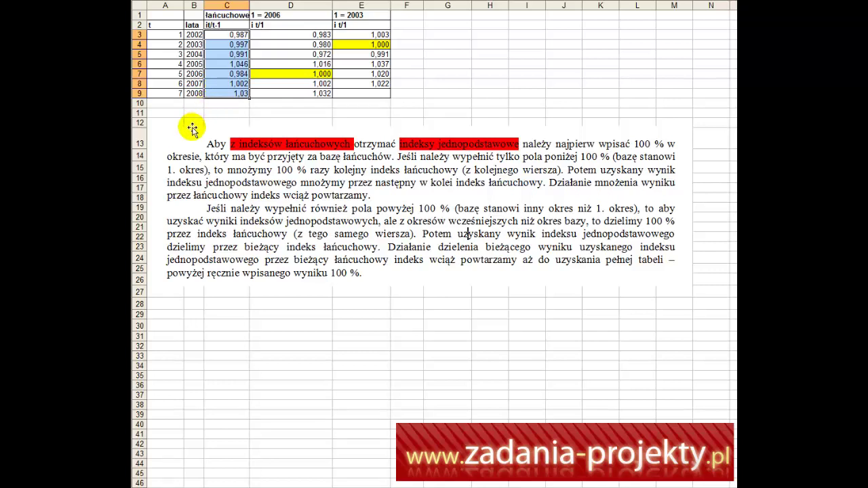
{"action": "left_click", "coordinate": [234, 34]}
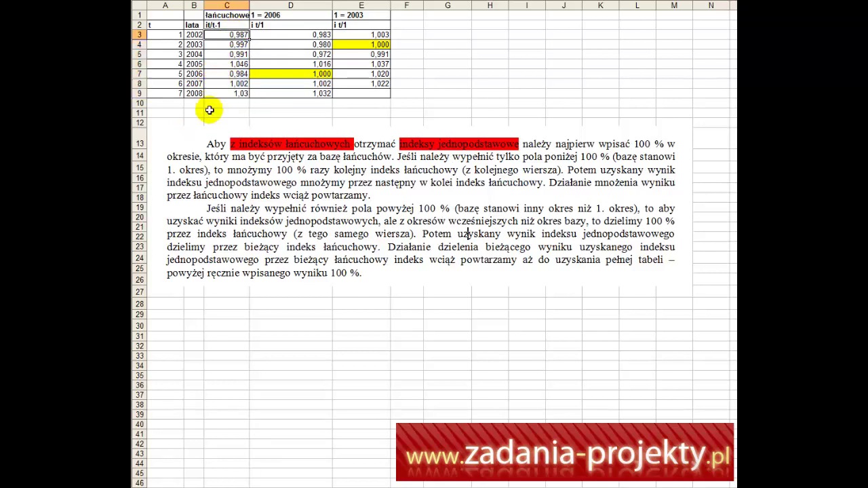
{"action": "left_click", "coordinate": [214, 13]}
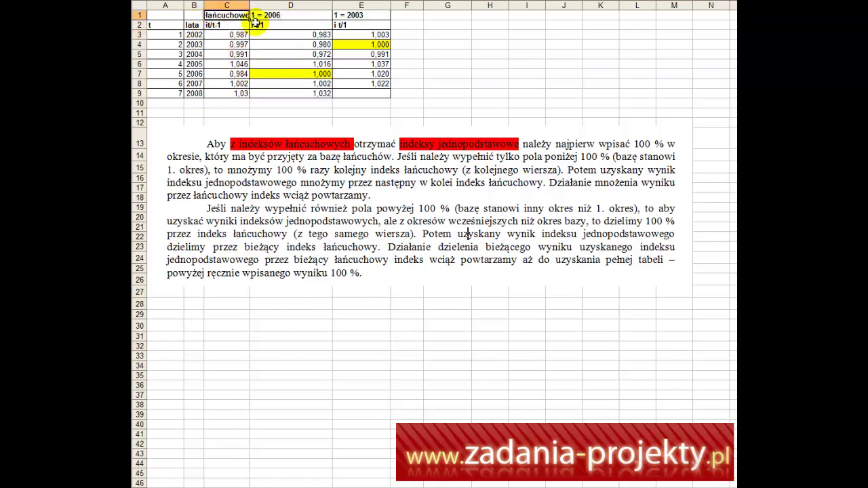
{"action": "left_click_drag", "start_coordinate": [234, 34], "coordinate": [230, 92]}
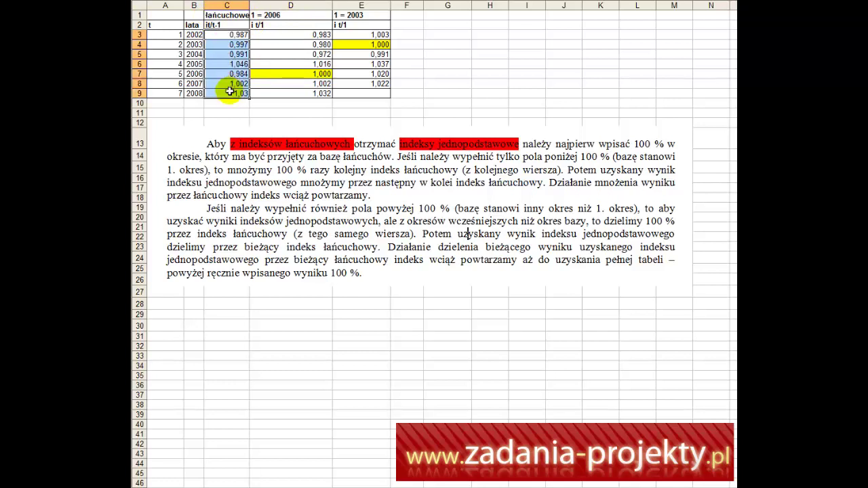
Examine the single-base indices in D3:D9, relating base cell D7 to the year 2006 and comparing them with the chain indices
{"action": "left_click", "coordinate": [277, 73]}
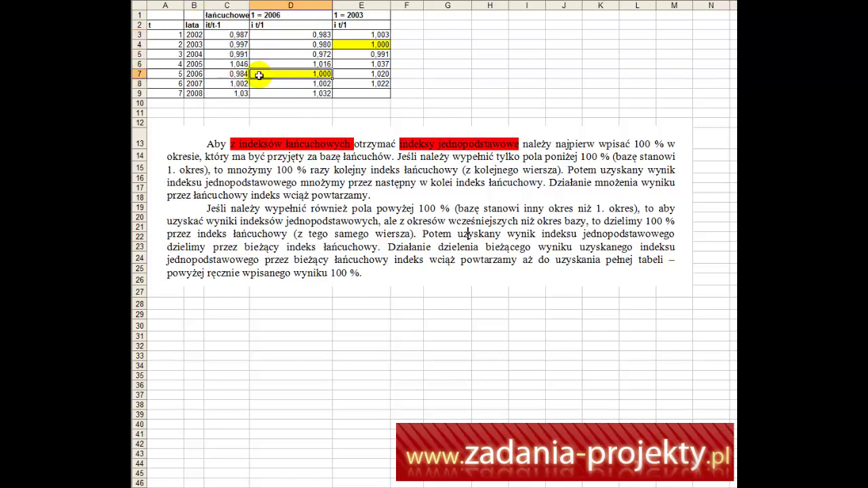
{"action": "left_click_drag", "start_coordinate": [301, 34], "coordinate": [296, 97]}
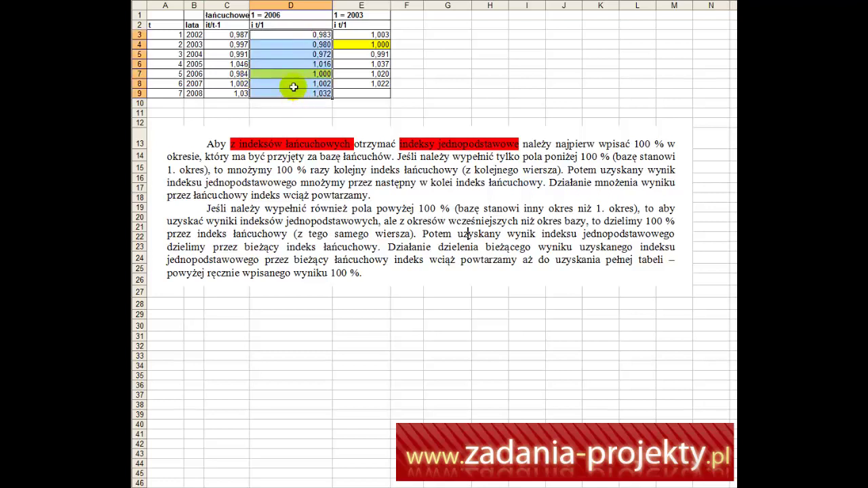
{"action": "left_click", "coordinate": [261, 74]}
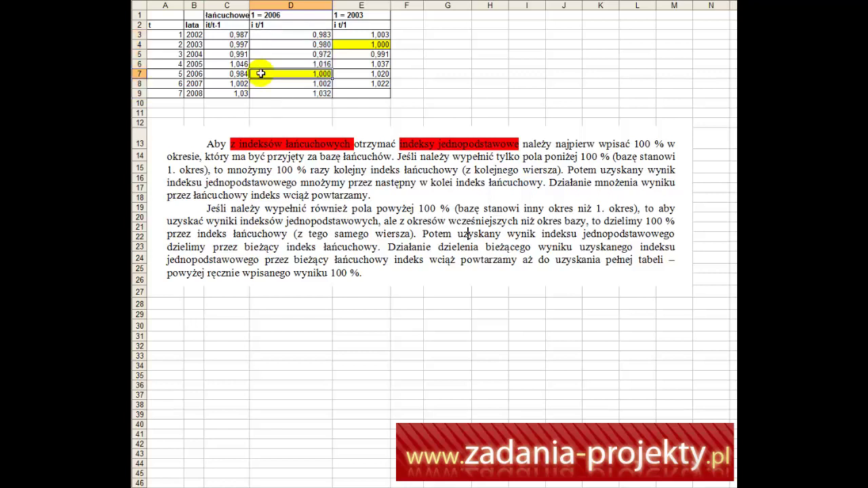
{"action": "left_click", "coordinate": [191, 74]}
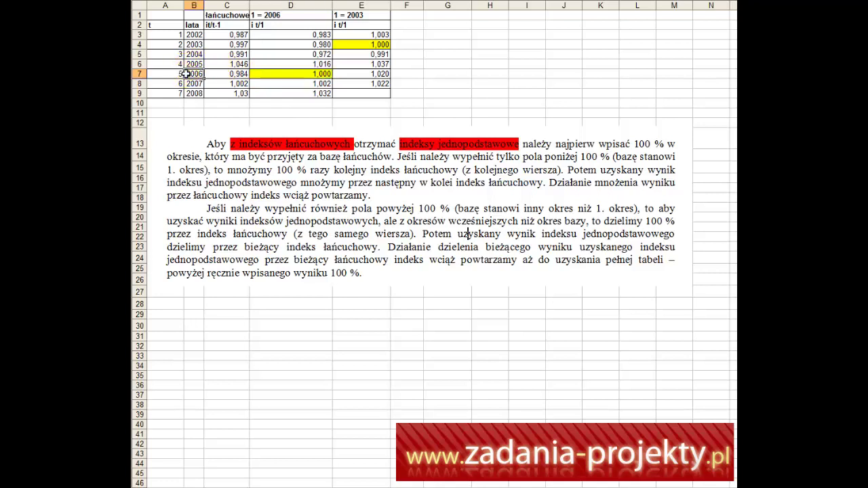
{"action": "left_click", "coordinate": [192, 34]}
{"action": "key", "text": "ctrl+shift+Down"}
{"action": "left_click", "coordinate": [194, 55]}
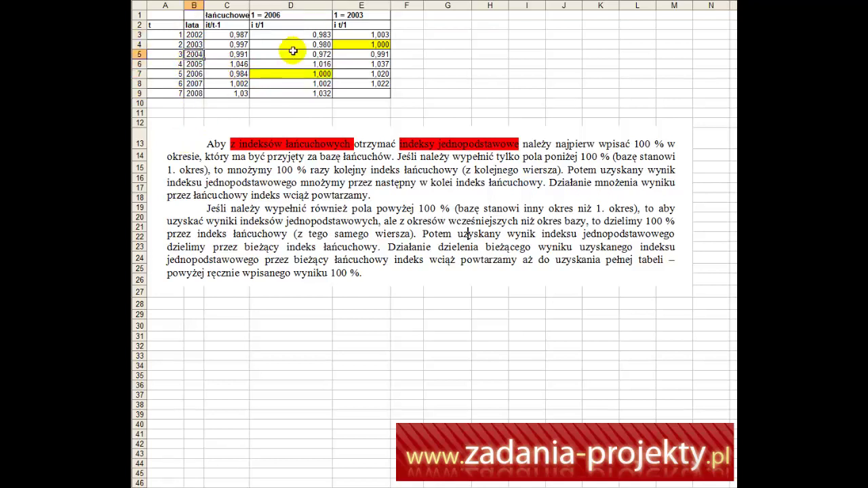
{"action": "left_click", "coordinate": [255, 15]}
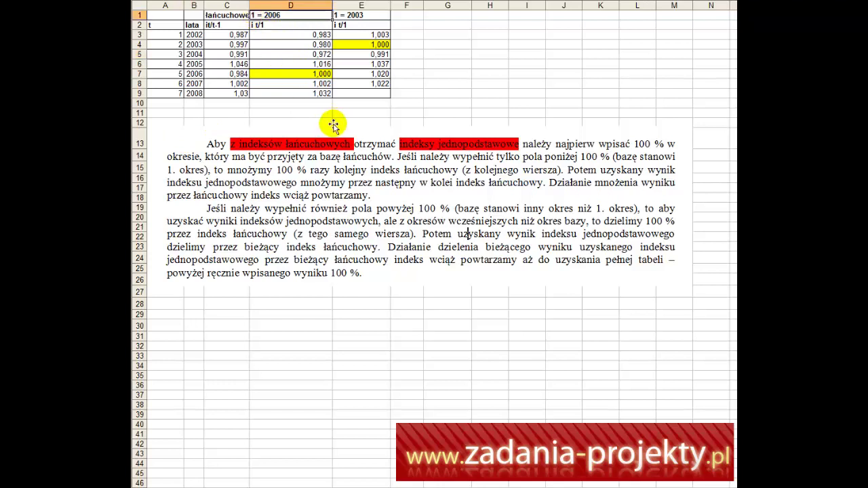
{"action": "left_click", "coordinate": [268, 25]}
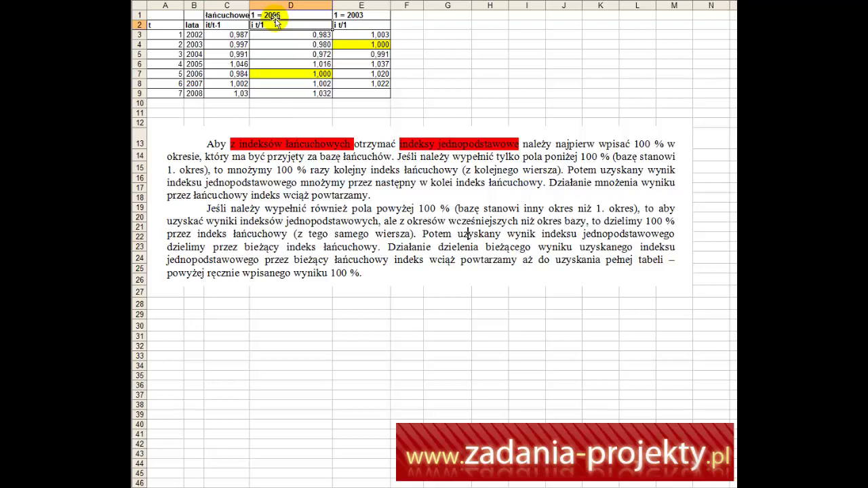
{"action": "left_click", "coordinate": [220, 36]}
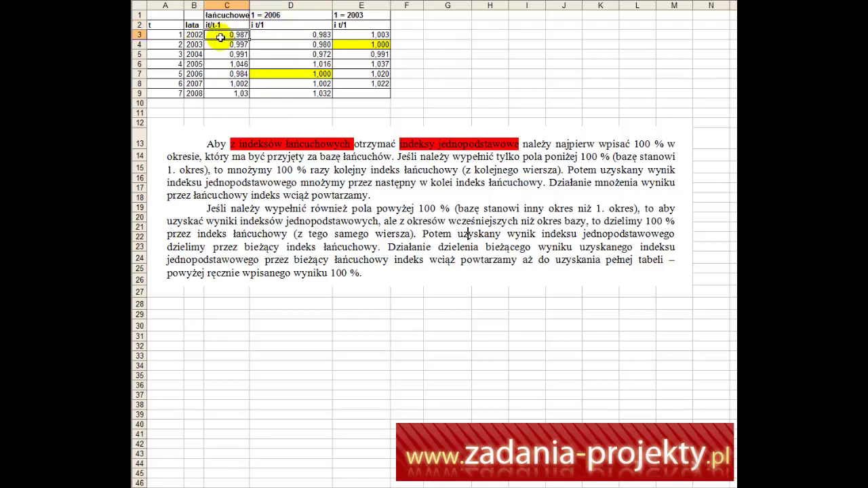
{"action": "left_click_drag", "start_coordinate": [220, 37], "coordinate": [218, 91]}
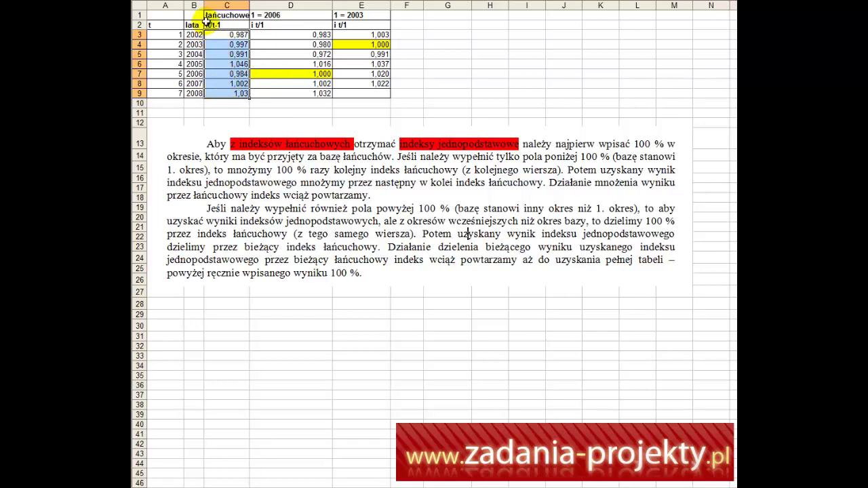
{"action": "left_click", "coordinate": [228, 14]}
{"action": "left_click", "coordinate": [274, 15]}
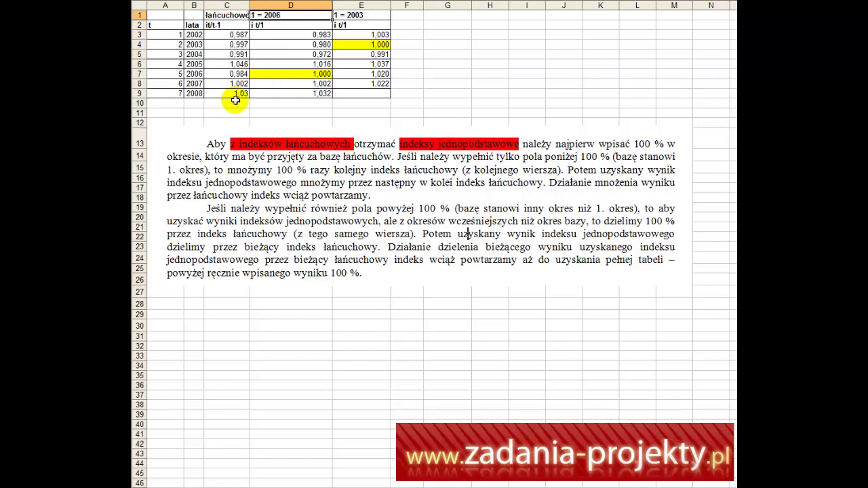
{"action": "left_click", "coordinate": [268, 73]}
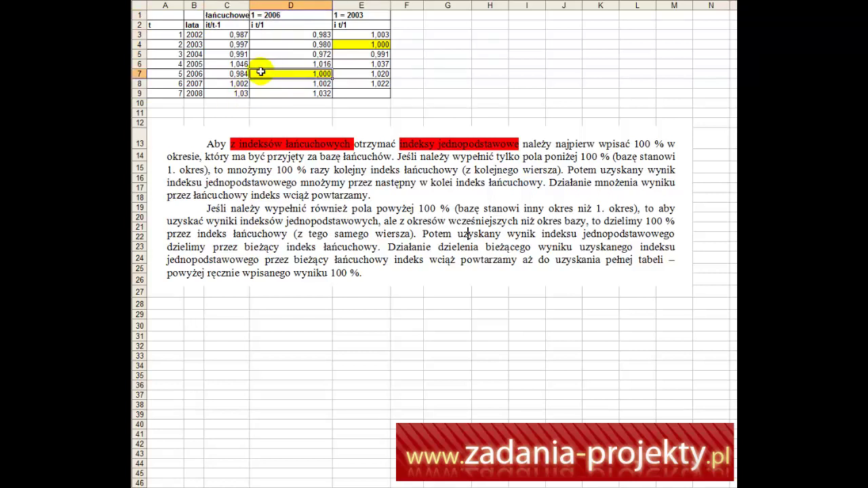
Highlight the base year 2006 in cell B7 with yellow fill
{"action": "left_click", "coordinate": [260, 17]}
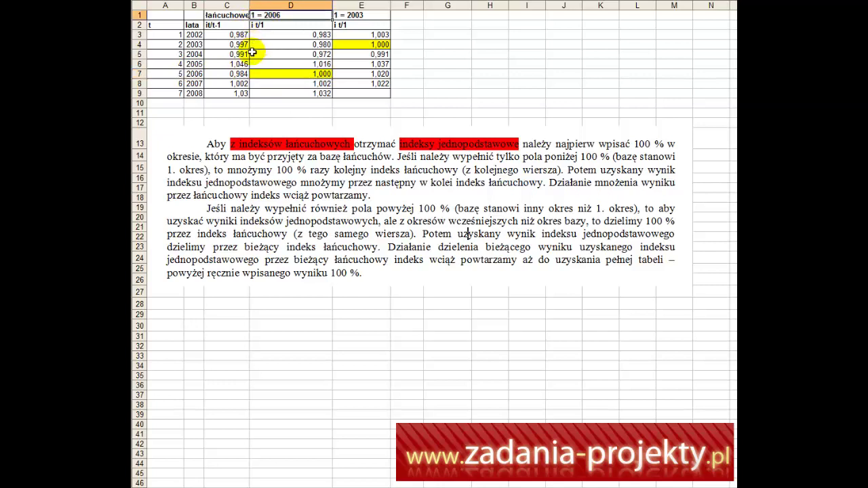
{"action": "left_click", "coordinate": [190, 73]}
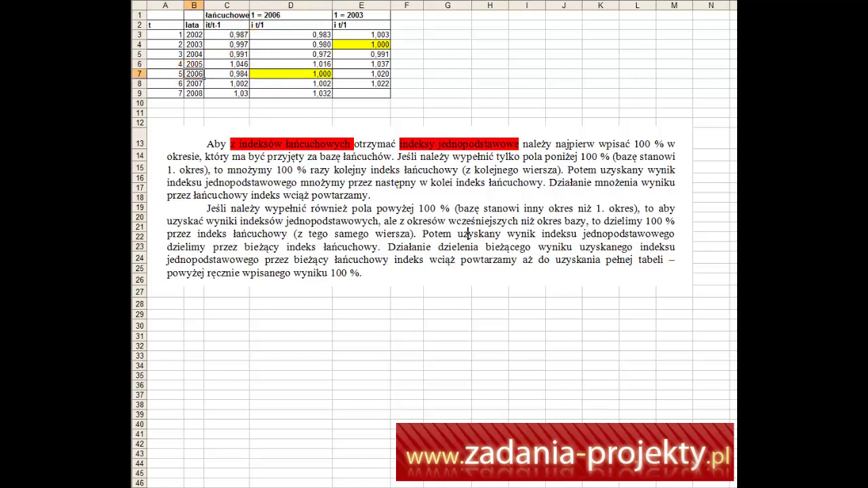
{"action": "key", "text": "F4"}
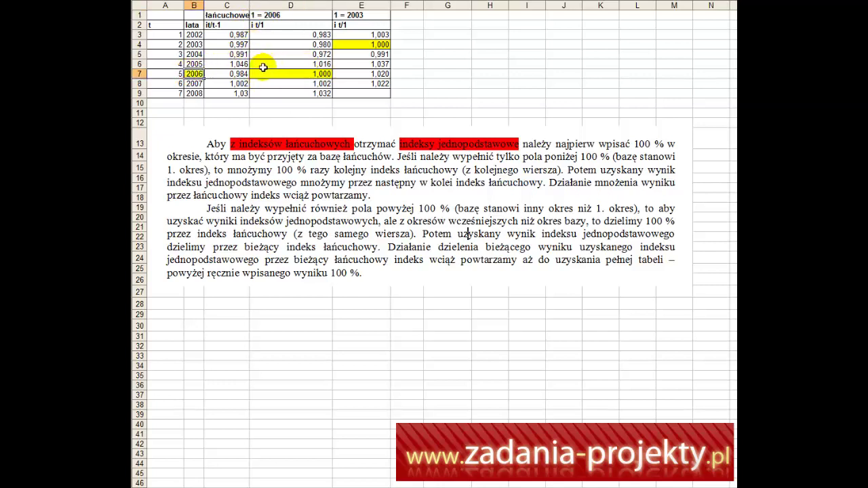
Calculate the 2007 single-base index in D8 with the formula =D7*C8 and check the cells it references
{"action": "left_click", "coordinate": [258, 70]}
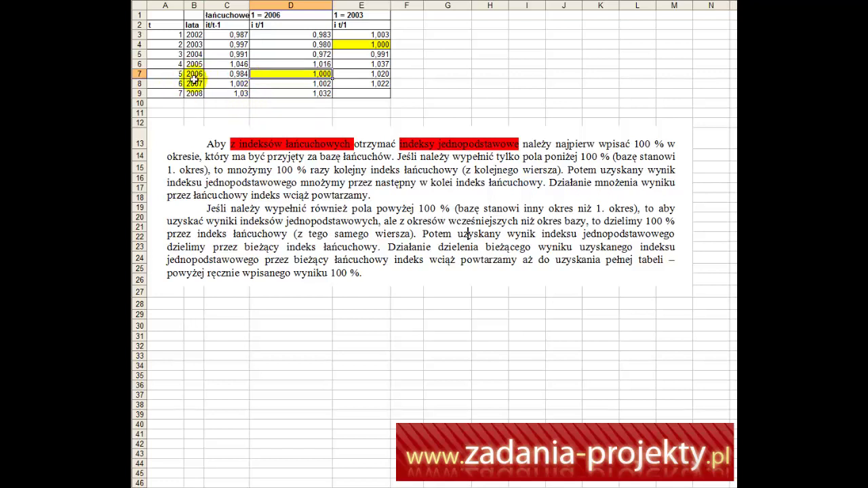
{"action": "left_click_drag", "start_coordinate": [285, 83], "coordinate": [285, 93]}
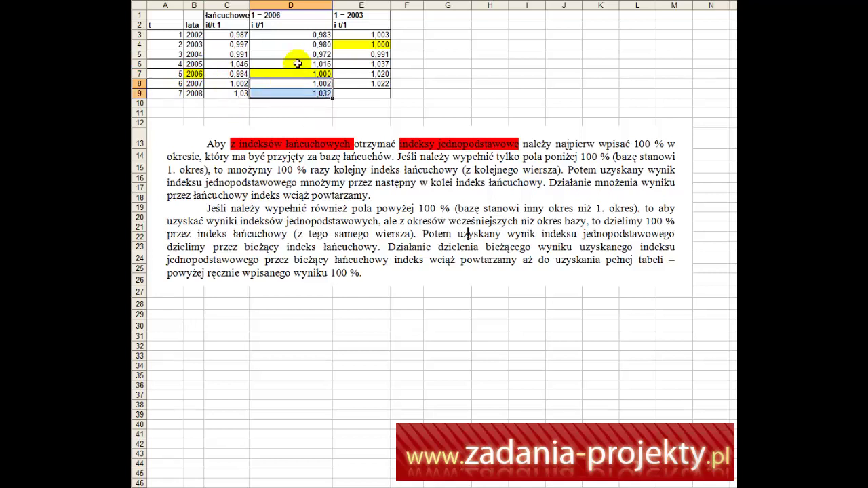
{"action": "left_click_drag", "start_coordinate": [298, 63], "coordinate": [294, 34]}
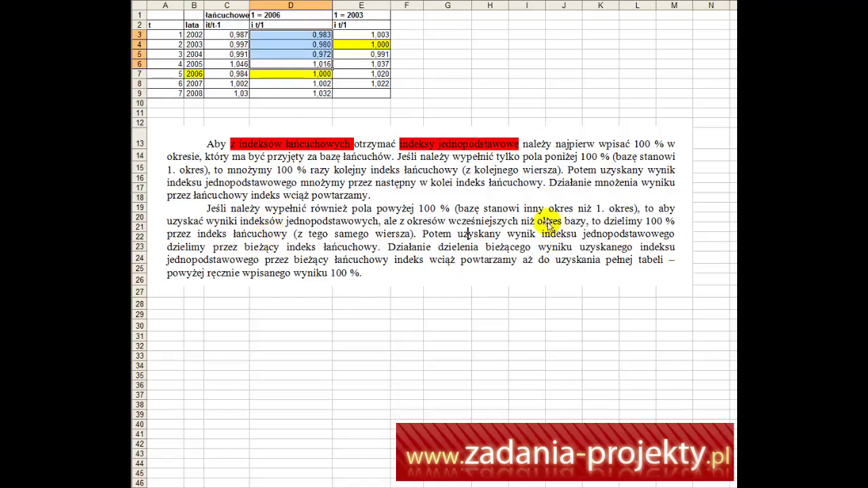
{"action": "left_click", "coordinate": [280, 83]}
{"action": "type", "text": "=D7*C8"}
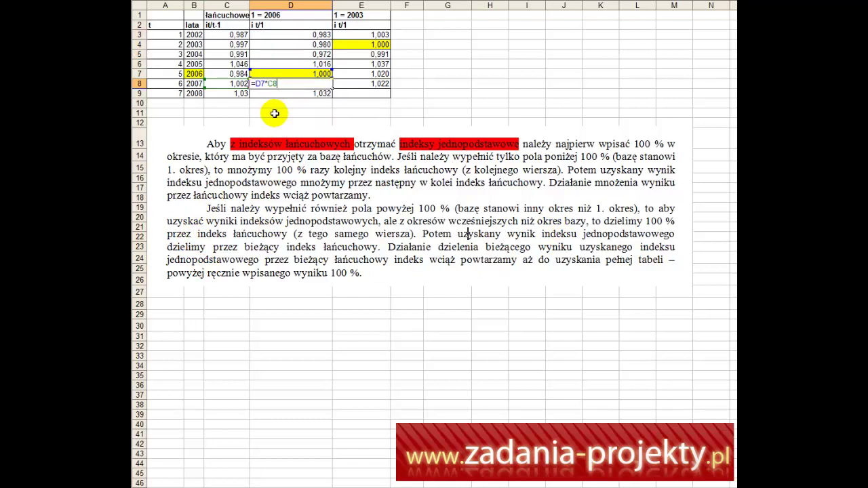
{"action": "key", "text": "Return"}
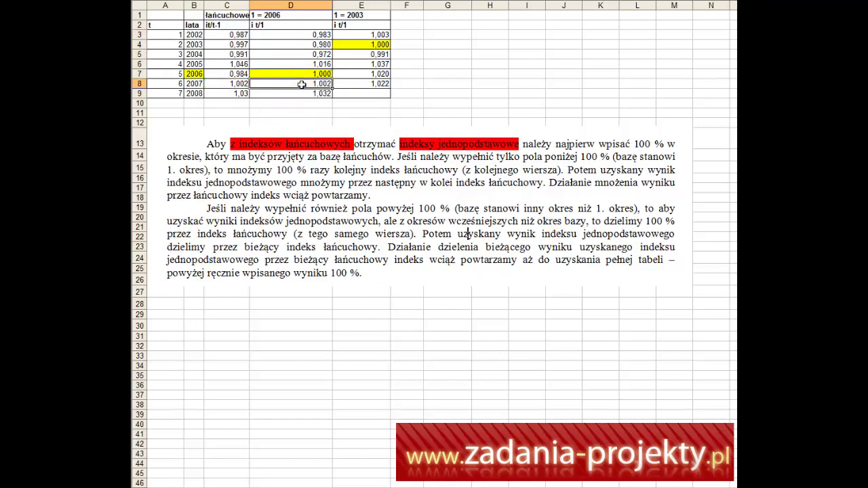
{"action": "left_click_drag", "start_coordinate": [301, 83], "coordinate": [302, 91]}
{"action": "double_click", "coordinate": [291, 84]}
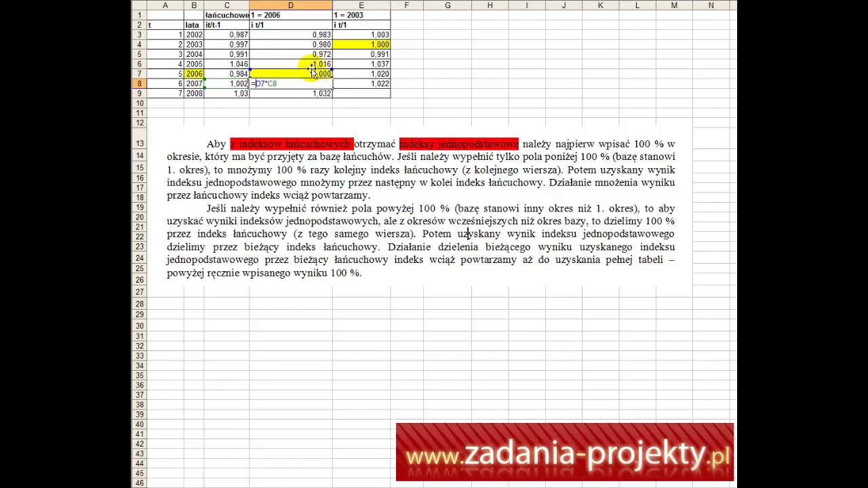
{"action": "left_click_drag", "start_coordinate": [243, 83], "coordinate": [233, 81]}
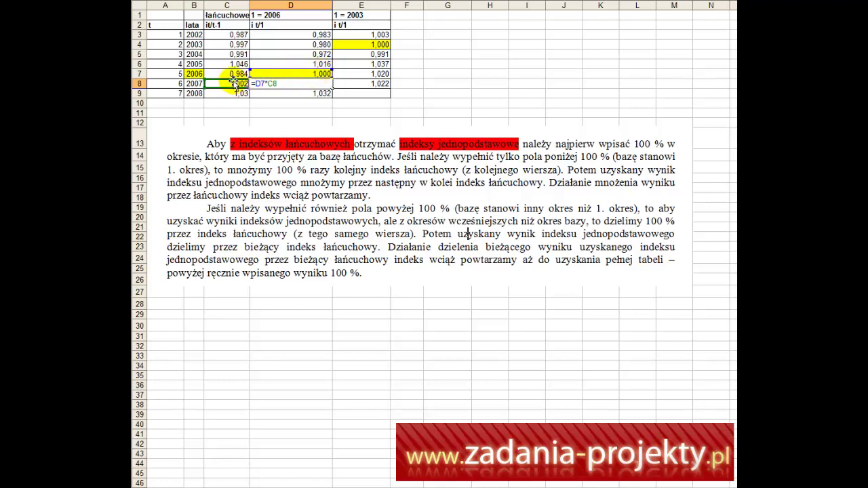
{"action": "key", "text": "Escape"}
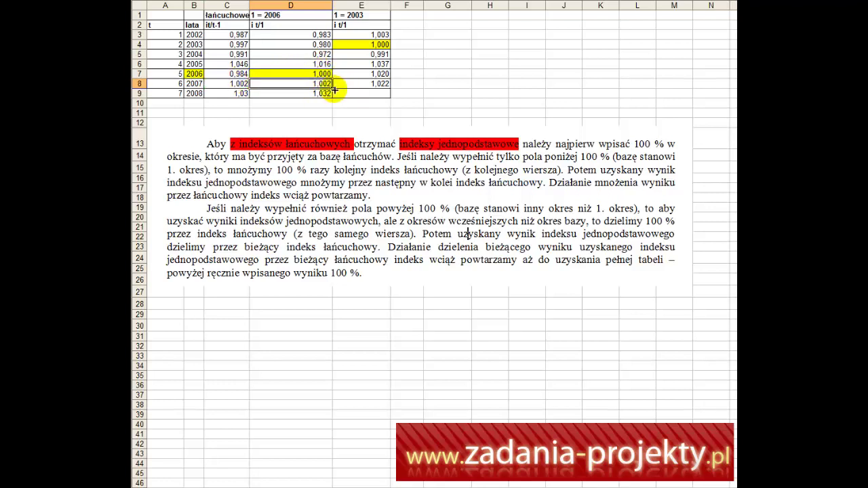
Fill the D8 formula down to D9 for 2008 and check the copied formula's references
{"action": "left_click", "coordinate": [316, 93]}
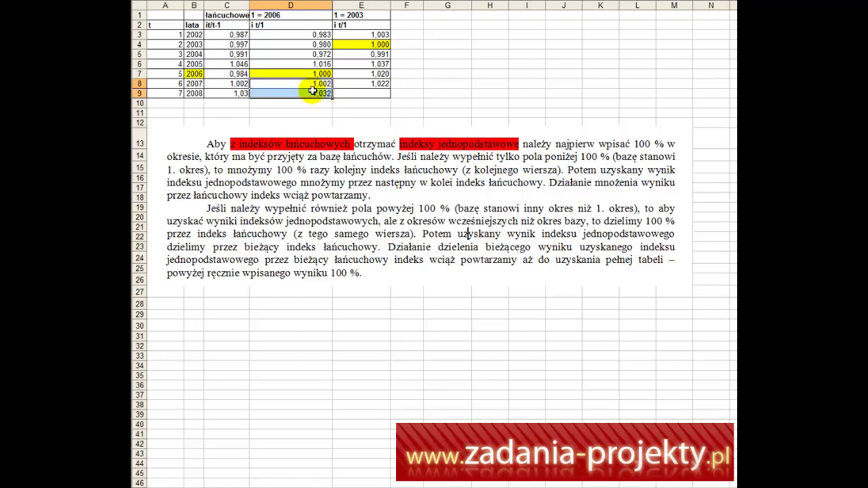
{"action": "double_click", "coordinate": [316, 93]}
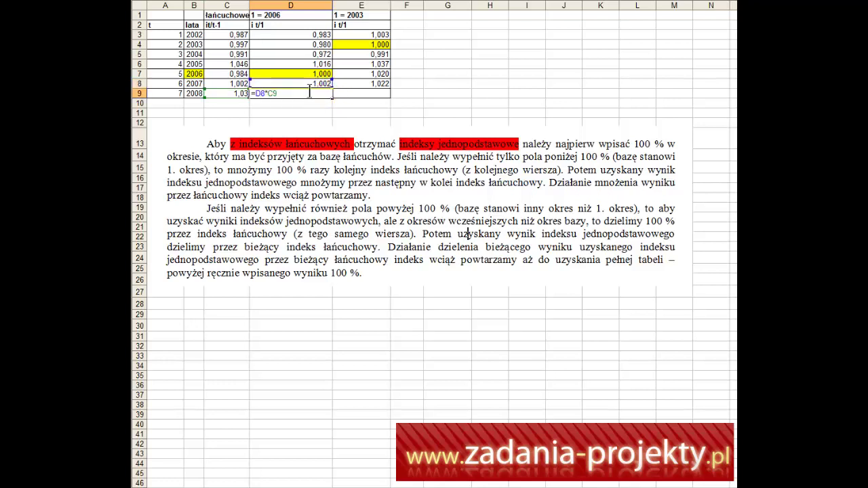
{"action": "left_click", "coordinate": [280, 82]}
{"action": "key", "text": "Return"}
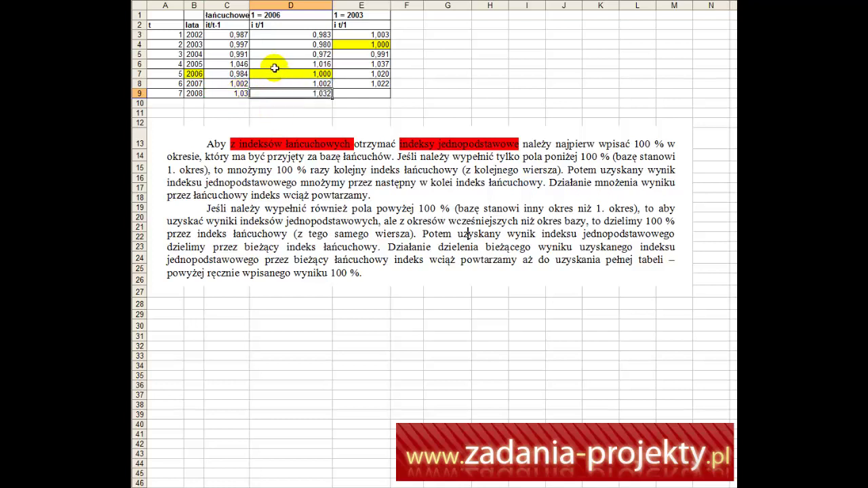
{"action": "left_click", "coordinate": [195, 74]}
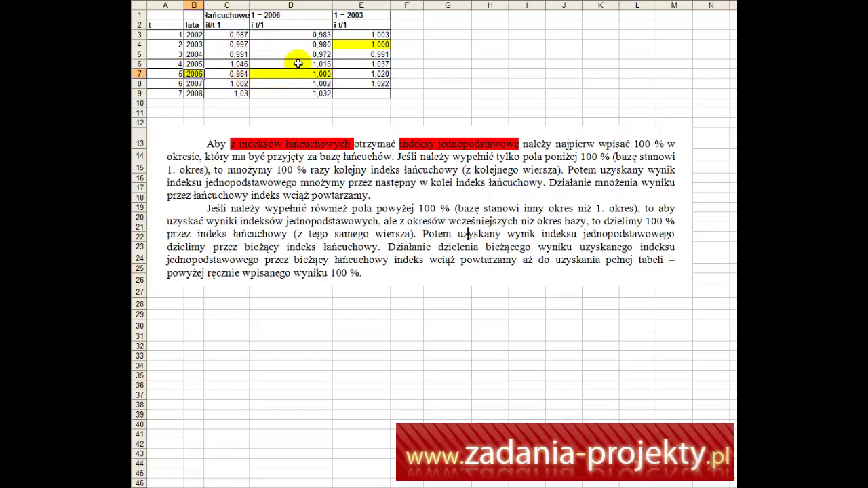
Calculate the 2005 single-base index in D6 with the formula =D7/C7, dividing the base by the 2006 chain index
{"action": "left_click_drag", "start_coordinate": [298, 63], "coordinate": [307, 34]}
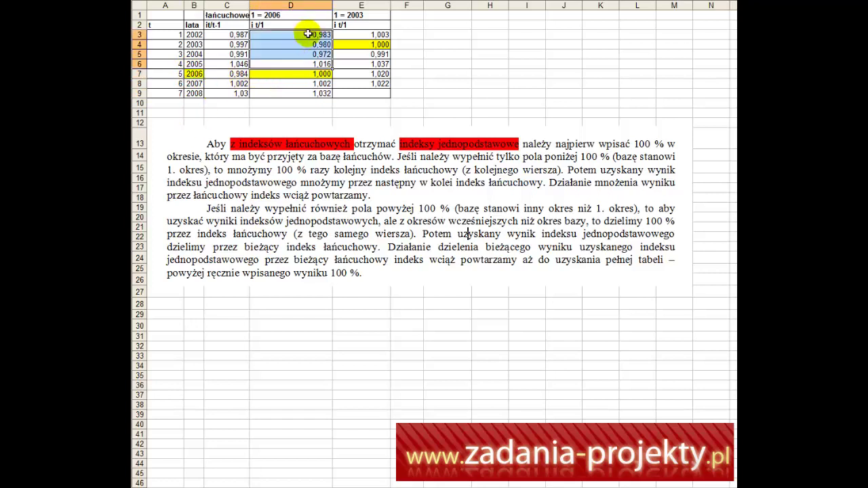
{"action": "left_click", "coordinate": [284, 64]}
{"action": "type", "text": "=D7/C7"}
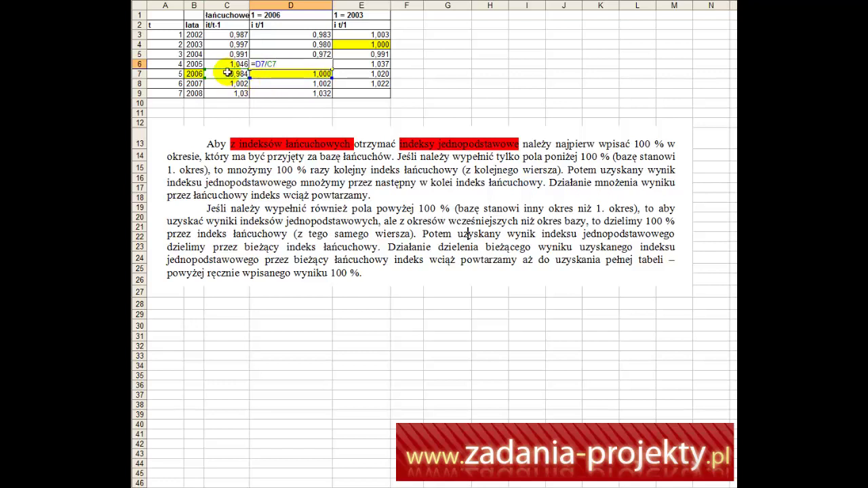
{"action": "key", "text": "Return"}
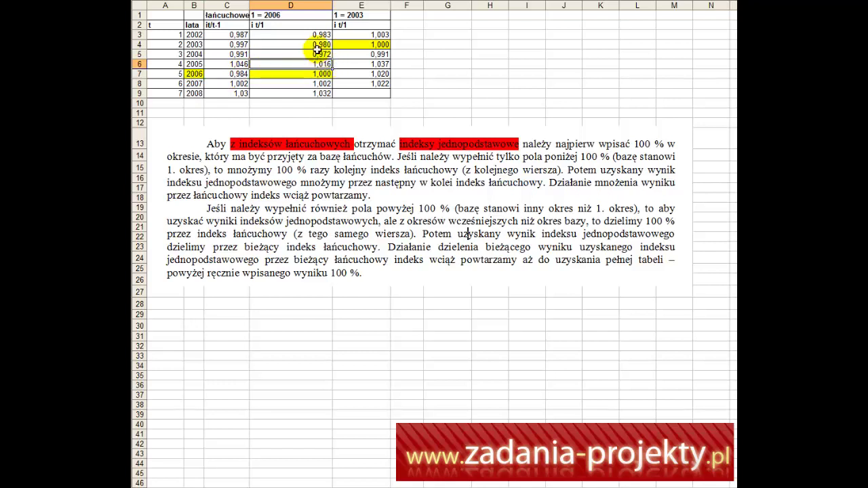
Calculate the 2004 single-base index in D5 with the formula =D6/C6
{"action": "left_click", "coordinate": [307, 54]}
{"action": "type", "text": "=D6/C6"}
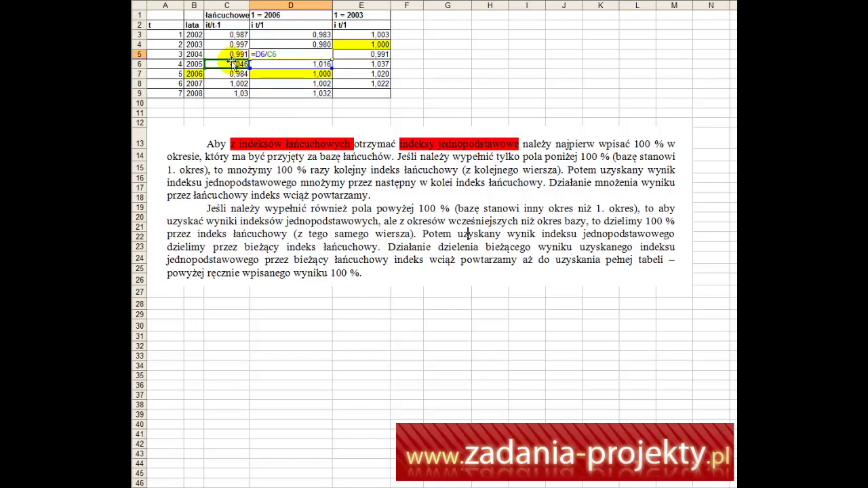
{"action": "key", "text": "Return"}
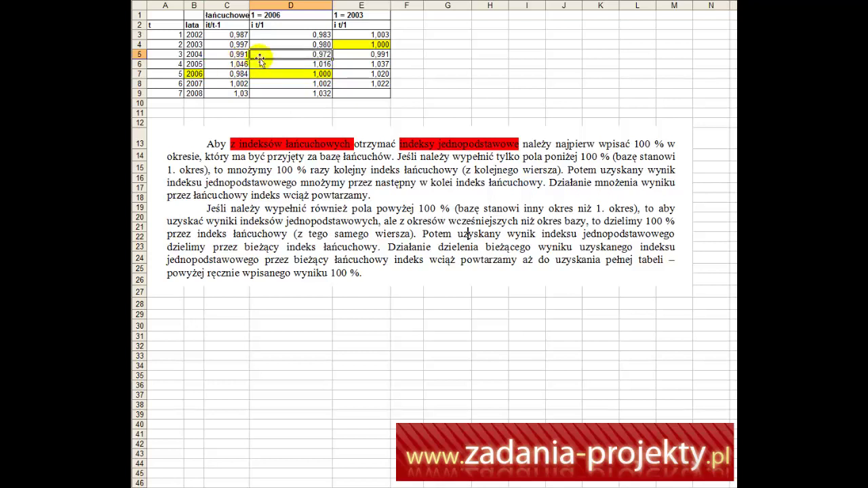
Review the D6 formula, copy it up to D3:D5, and check the cells referenced by the formula in D3
{"action": "left_click", "coordinate": [316, 63]}
{"action": "type", "text": "=D7/C7"}
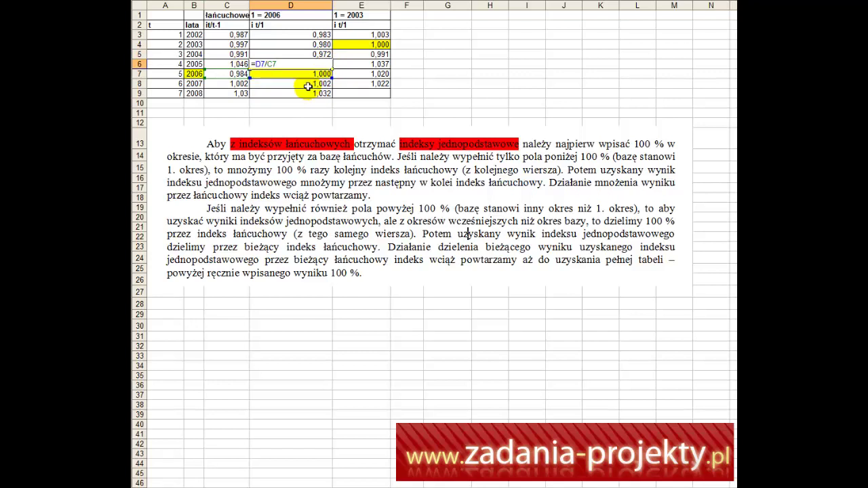
{"action": "key", "text": "Return"}
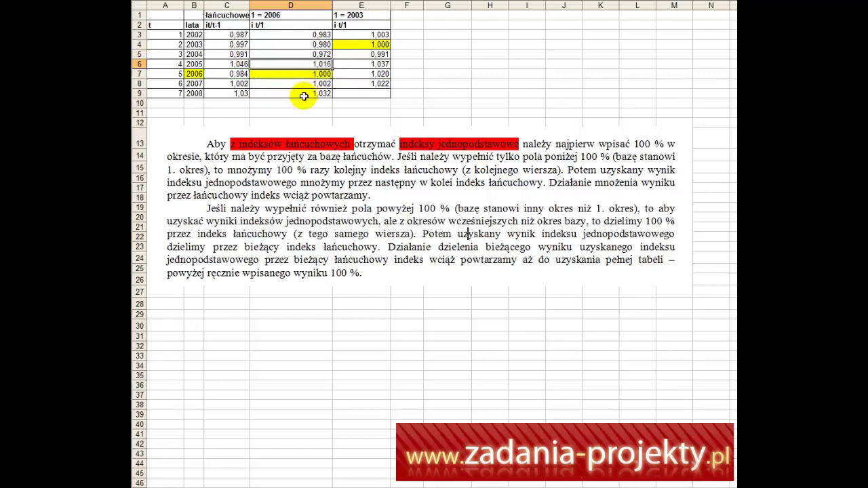
{"action": "key", "text": "ctrl+c"}
{"action": "left_click_drag", "start_coordinate": [315, 54], "coordinate": [323, 32]}
{"action": "double_click", "coordinate": [323, 32]}
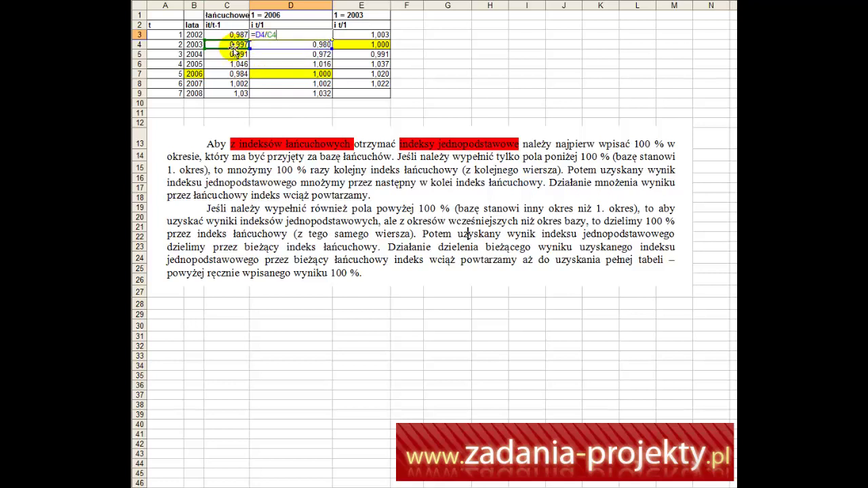
{"action": "left_click_drag", "start_coordinate": [234, 45], "coordinate": [230, 52]}
{"action": "left_click_drag", "start_coordinate": [230, 53], "coordinate": [232, 43]}
{"action": "key", "text": "ctrl+Return"}
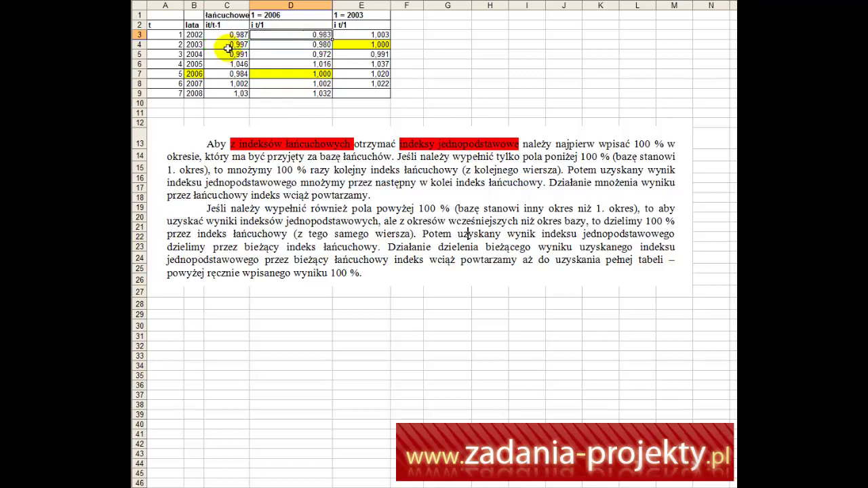
Highlight the base year 2003 in B4 and its base cell E4 with a tan fill, distinguishing them from the 2006 base
{"action": "left_click", "coordinate": [347, 44]}
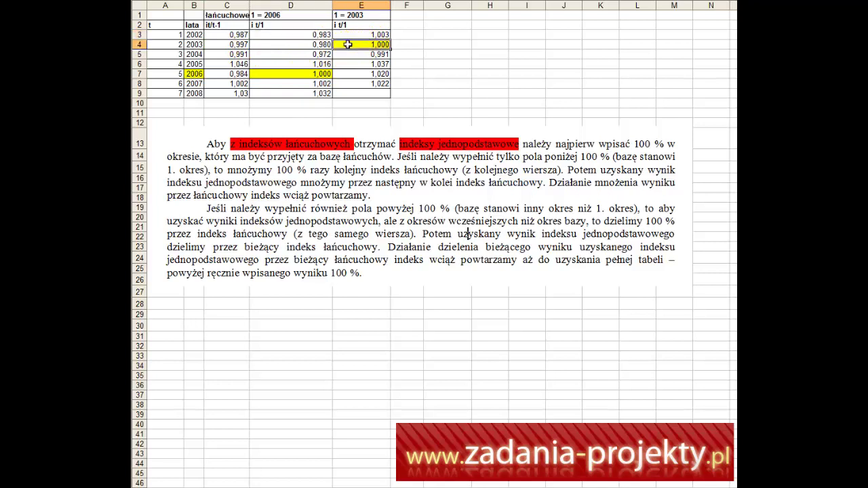
{"action": "left_click", "coordinate": [355, 14]}
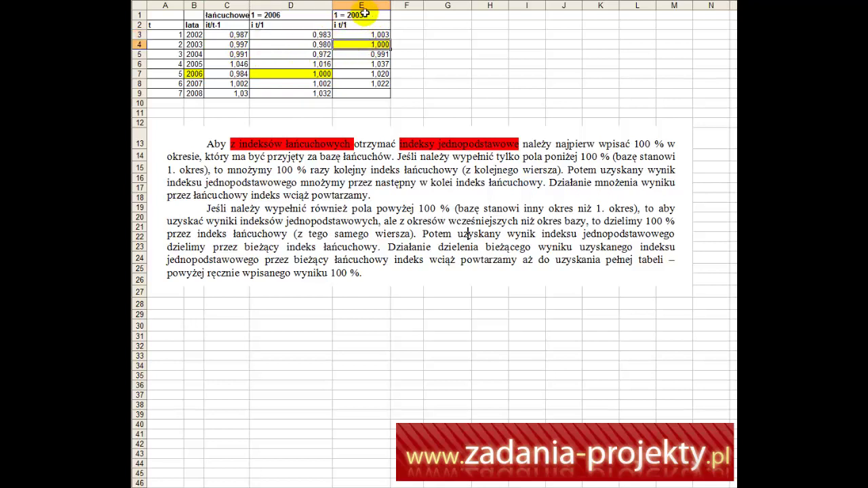
{"action": "left_click", "coordinate": [194, 74]}
{"action": "left_click_drag", "start_coordinate": [291, 64], "coordinate": [292, 34]}
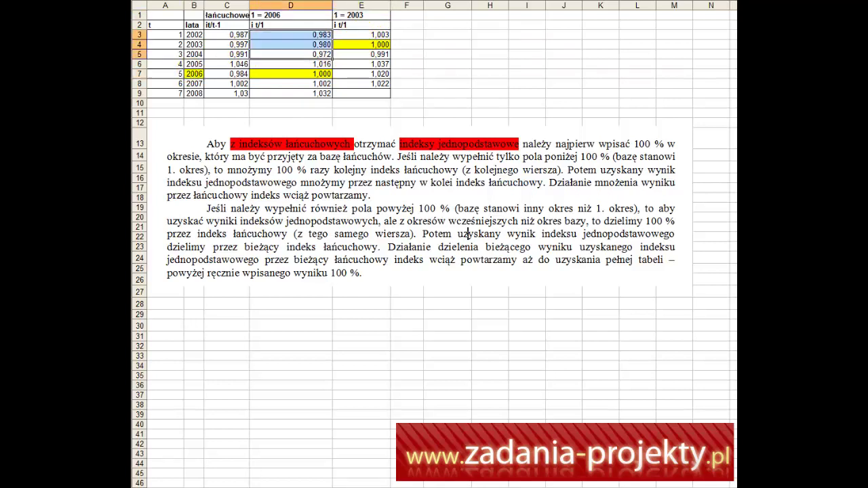
{"action": "left_click", "coordinate": [195, 74]}
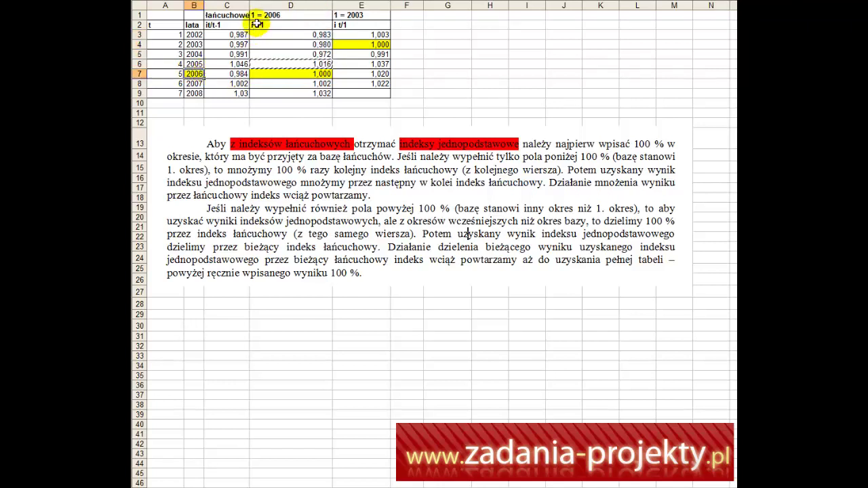
{"action": "left_click", "coordinate": [194, 44]}
{"action": "left_click", "coordinate": [360, 44], "text": "ctrl"}
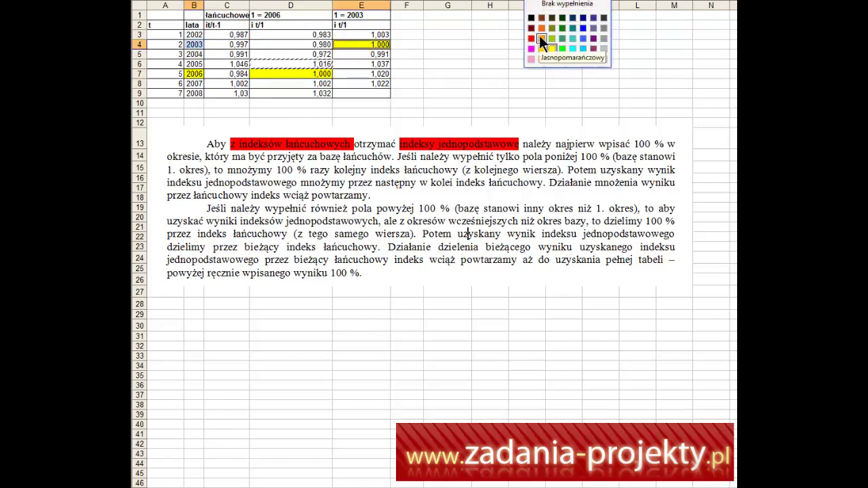
{"action": "left_click", "coordinate": [538, 56]}
Compare the chain indices in C3:C9 with the 2003-based column E, relating base cell E4 and the cells below it to 2003
{"action": "left_click", "coordinate": [372, 63]}
{"action": "left_click", "coordinate": [374, 44]}
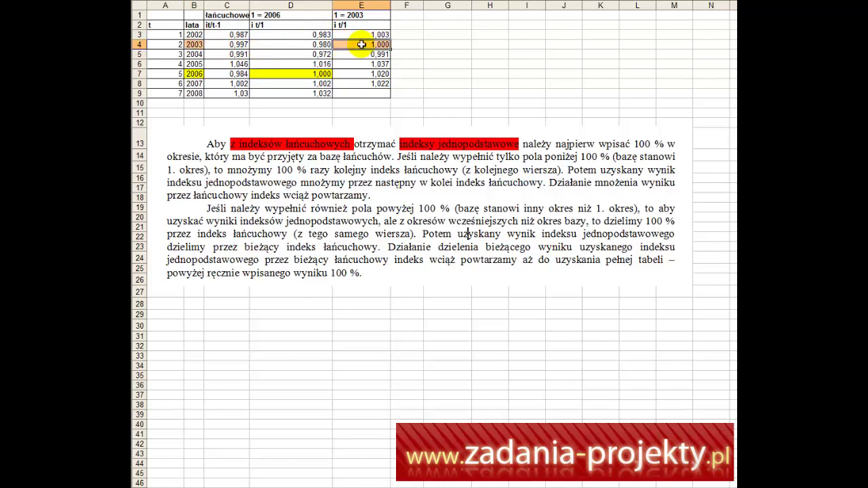
{"action": "left_click_drag", "start_coordinate": [228, 34], "coordinate": [231, 93]}
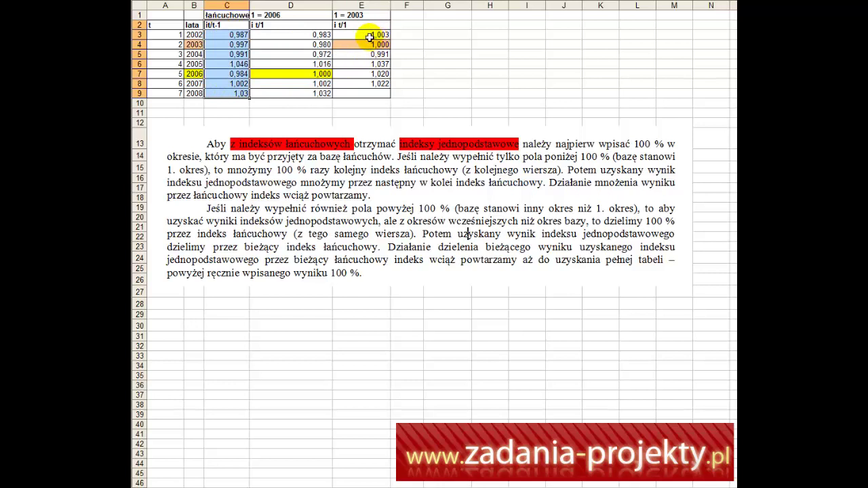
{"action": "left_click_drag", "start_coordinate": [374, 44], "coordinate": [374, 90]}
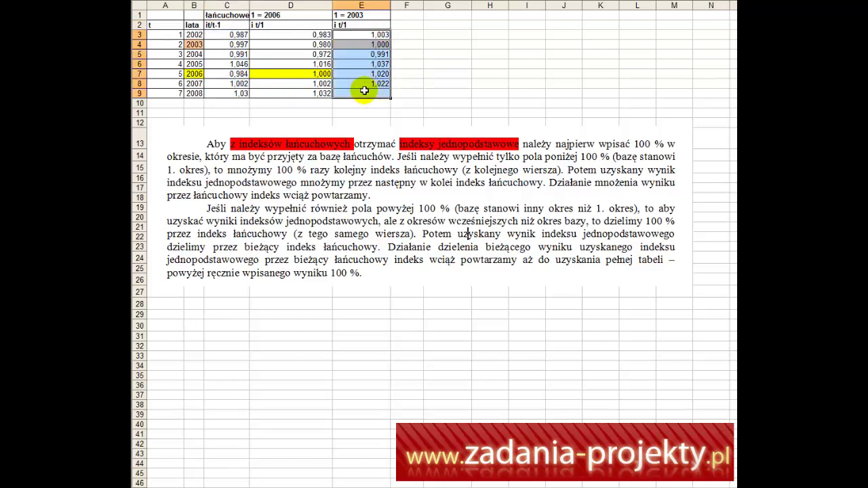
{"action": "left_click", "coordinate": [380, 44]}
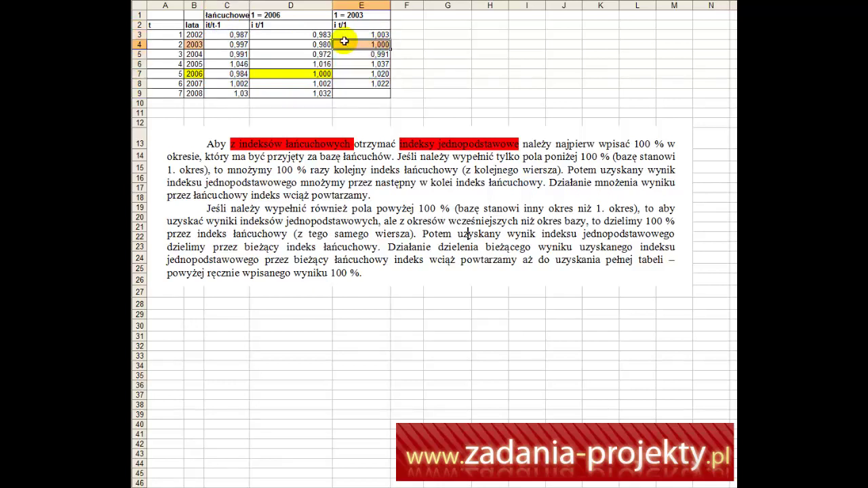
{"action": "left_click_drag", "start_coordinate": [341, 55], "coordinate": [341, 97]}
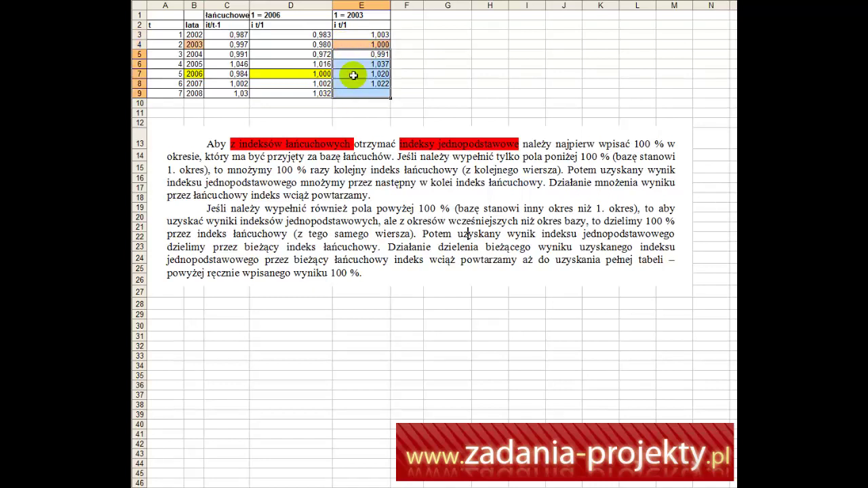
{"action": "left_click", "coordinate": [191, 45]}
Calculate the 2004 single-base index in E5 with the formula =C5*E4
{"action": "left_click", "coordinate": [343, 54]}
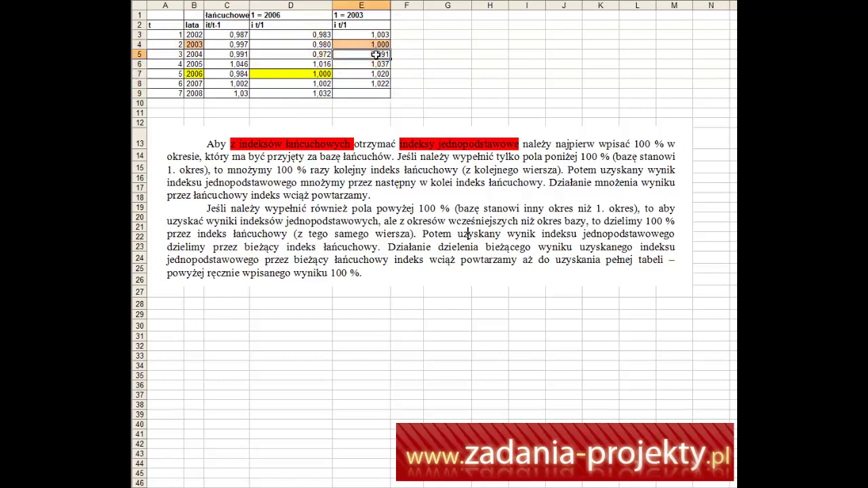
{"action": "type", "text": "=C5*E4"}
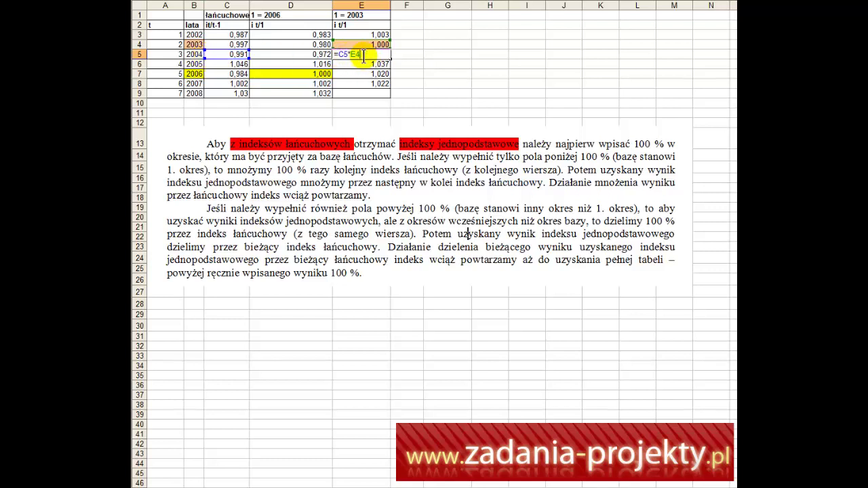
{"action": "key", "text": "Return"}
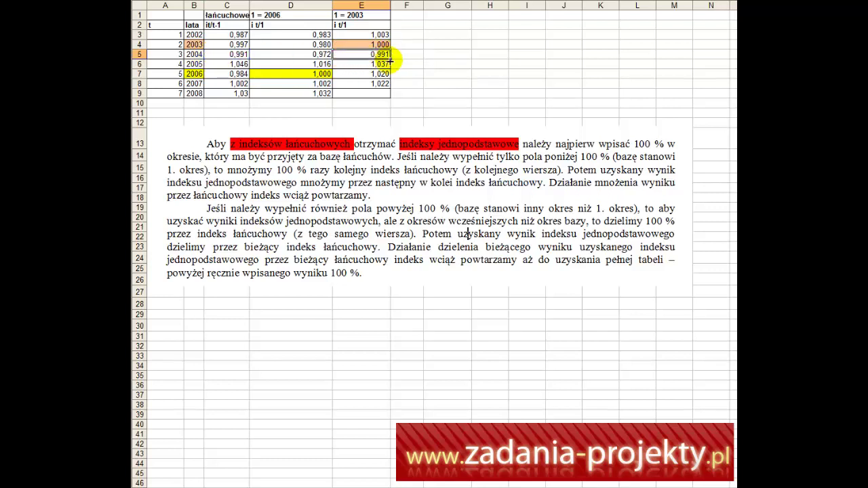
Fill the E5 formula down through E9 for 2008 and check the references of the copied formula in E9
{"action": "left_click_drag", "start_coordinate": [390, 60], "coordinate": [390, 102]}
{"action": "left_click", "coordinate": [369, 94]}
{"action": "double_click", "coordinate": [368, 93]}
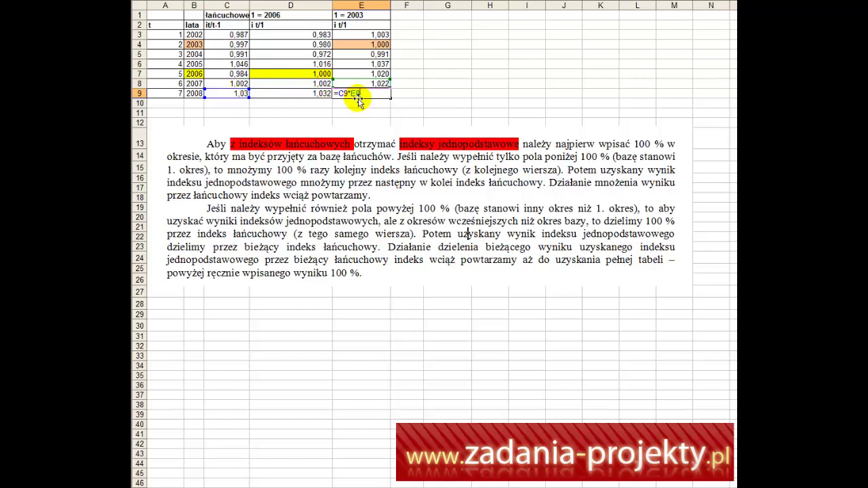
{"action": "key", "text": "Return"}
{"action": "left_click", "coordinate": [381, 44]}
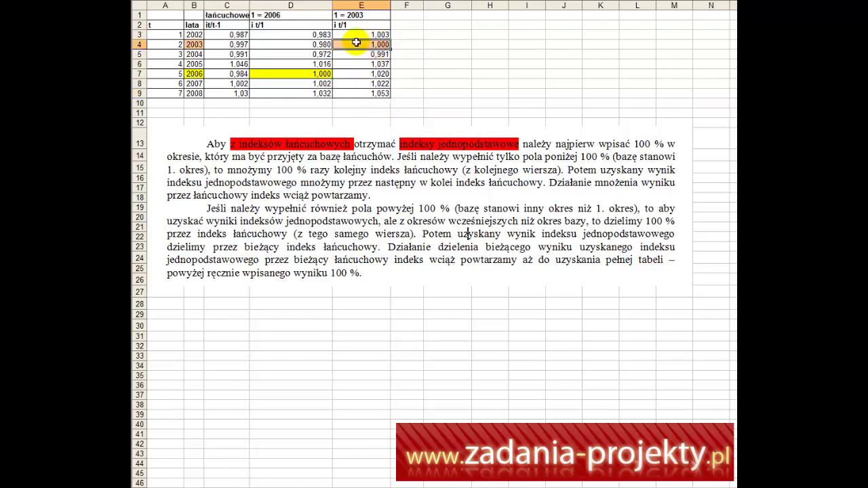